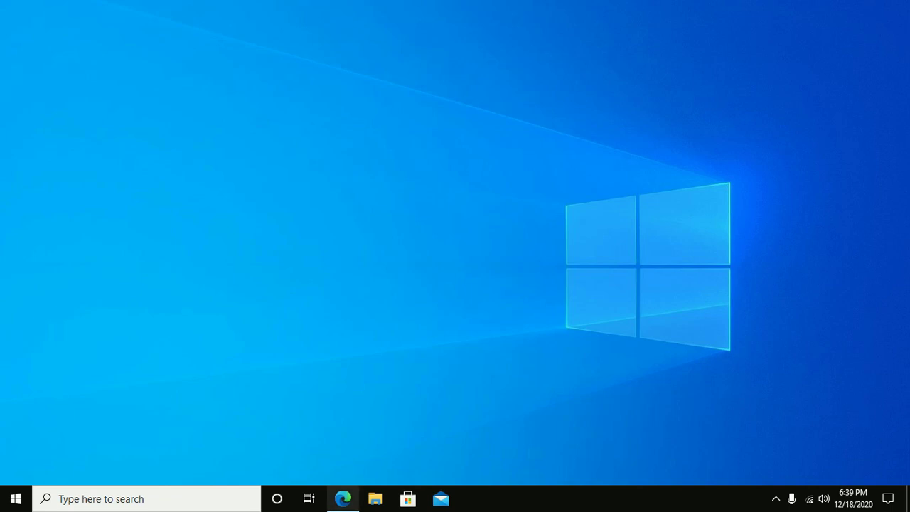
left_click(343, 499)
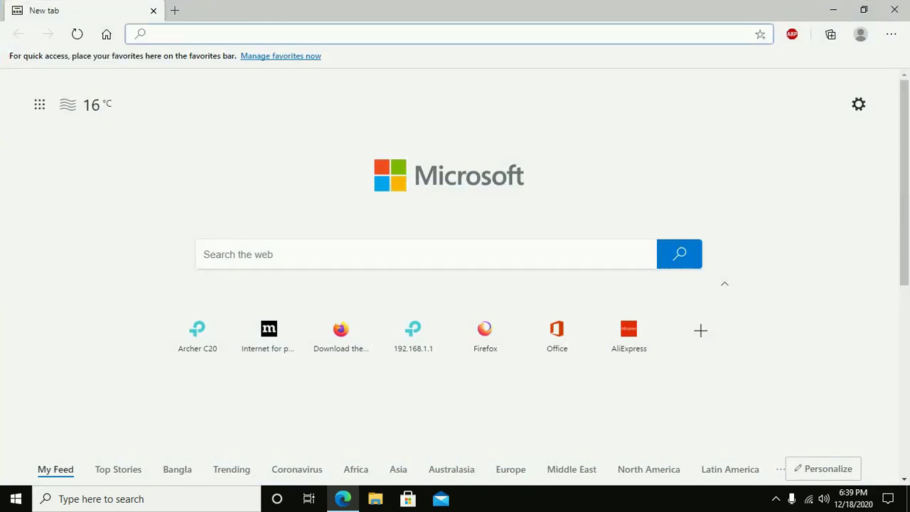
type("fi")
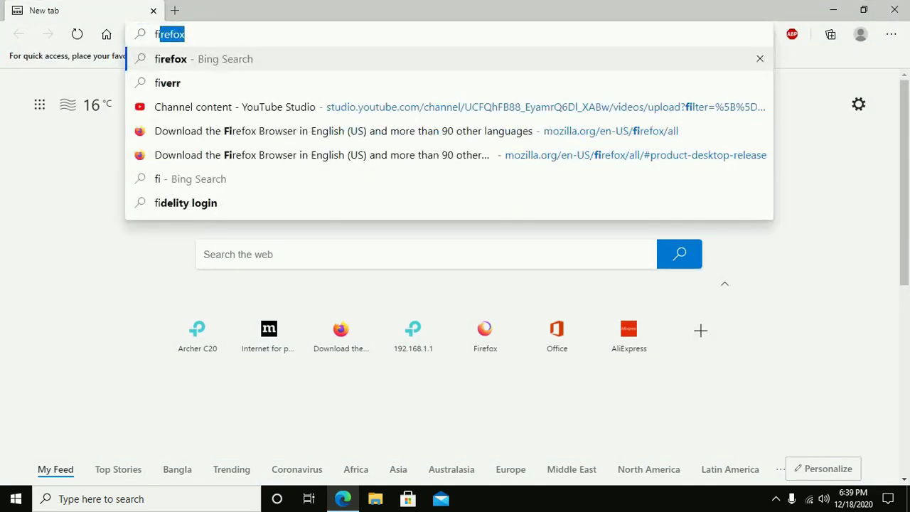
key("Down")
key("Down")
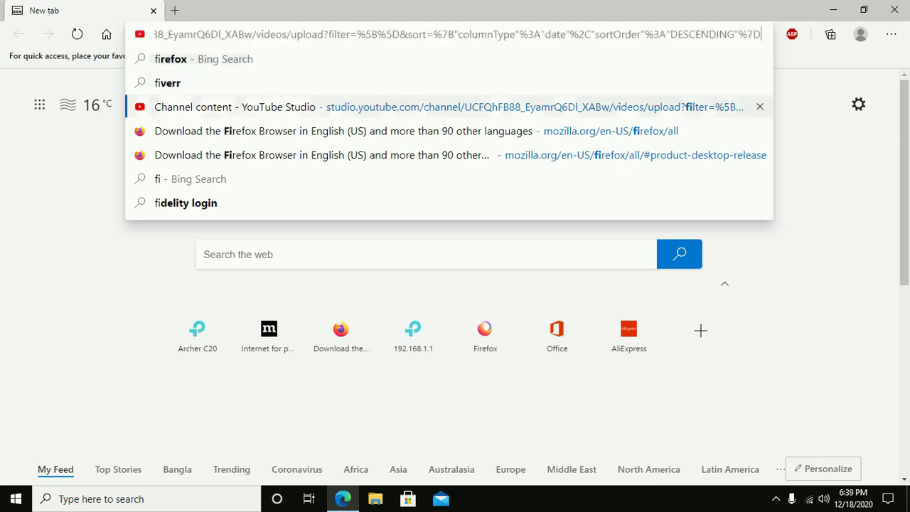
key("Down")
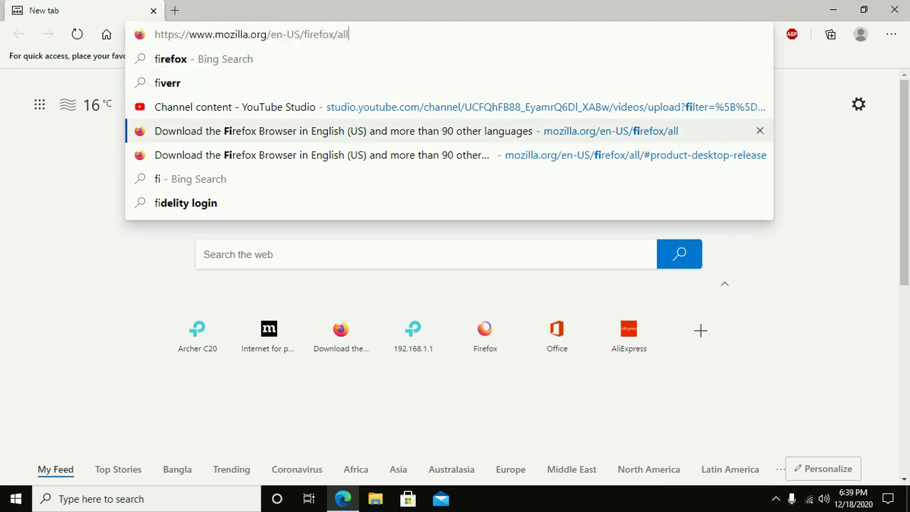
key("ctrl+a")
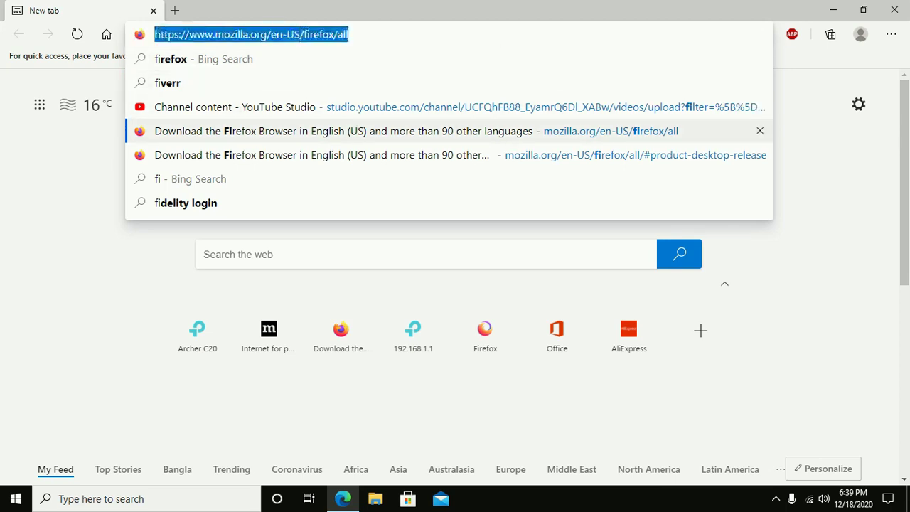
key("End")
key("shift+Left")
key("shift+Left")
key("shift+Left")
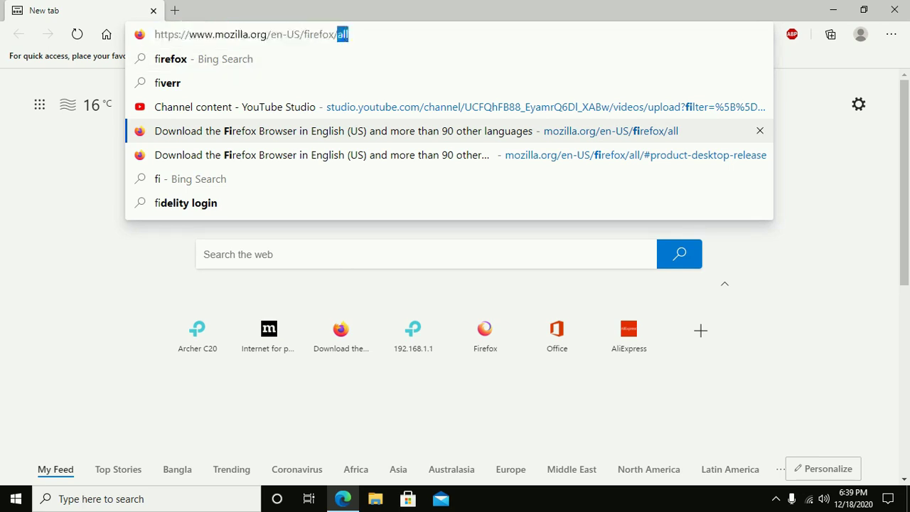
key("Right")
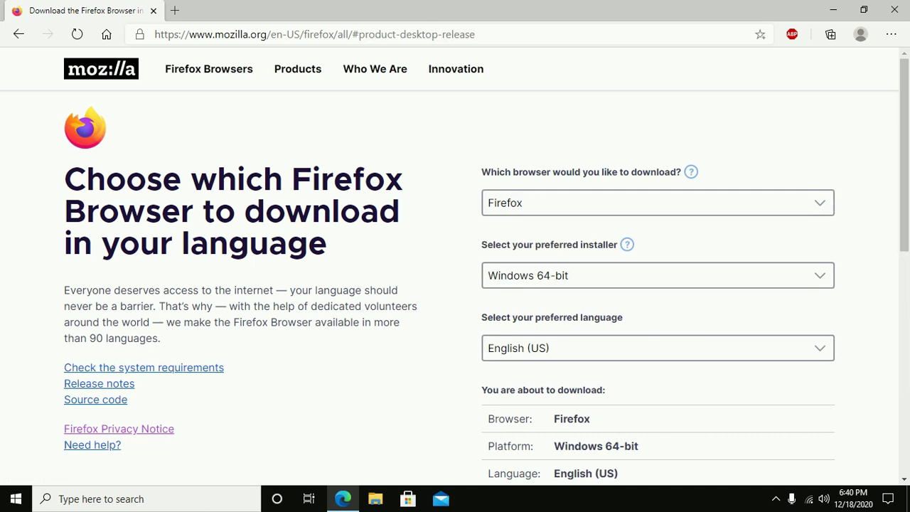
- Examine the Firefox editions offered for download, including the Beta, Developer, Nightly and Android versions
left_click(658, 203)
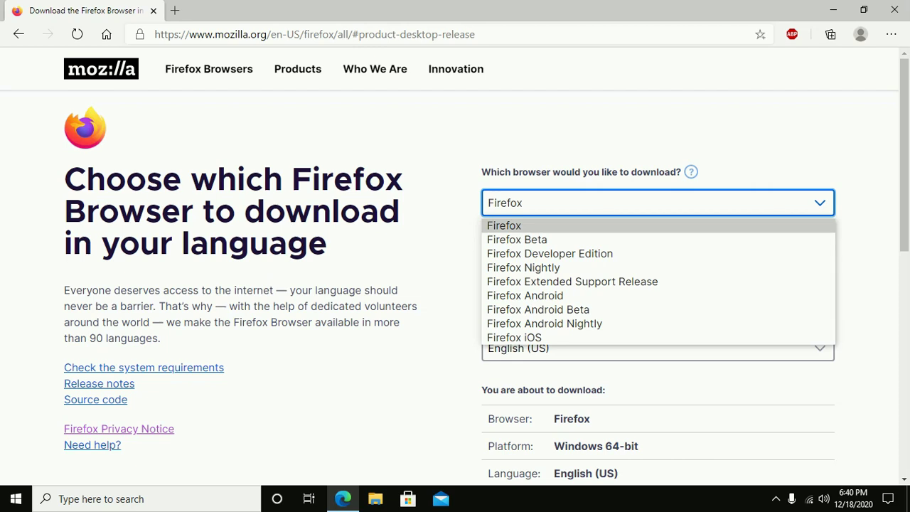
key("Down")
key("Down")
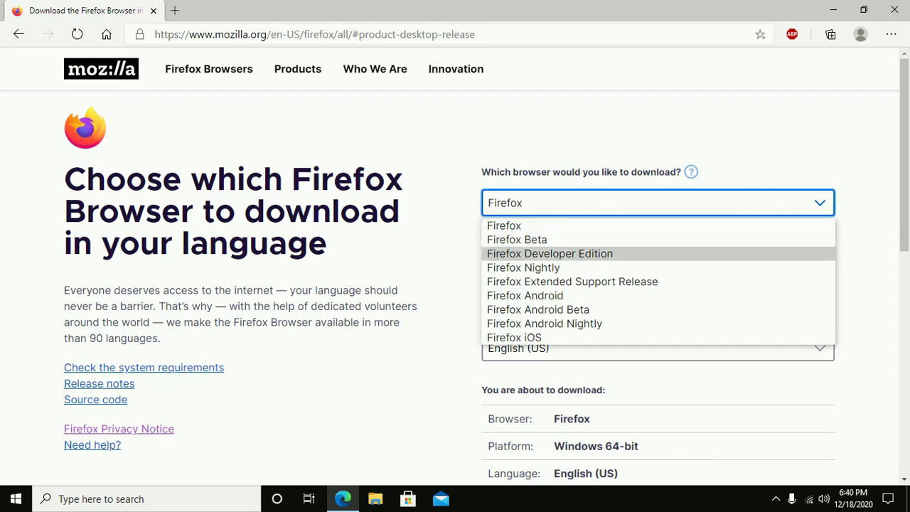
key("Down")
key("Down")
key("Down")
key("Down")
key("Down")
key("Down")
key("Up")
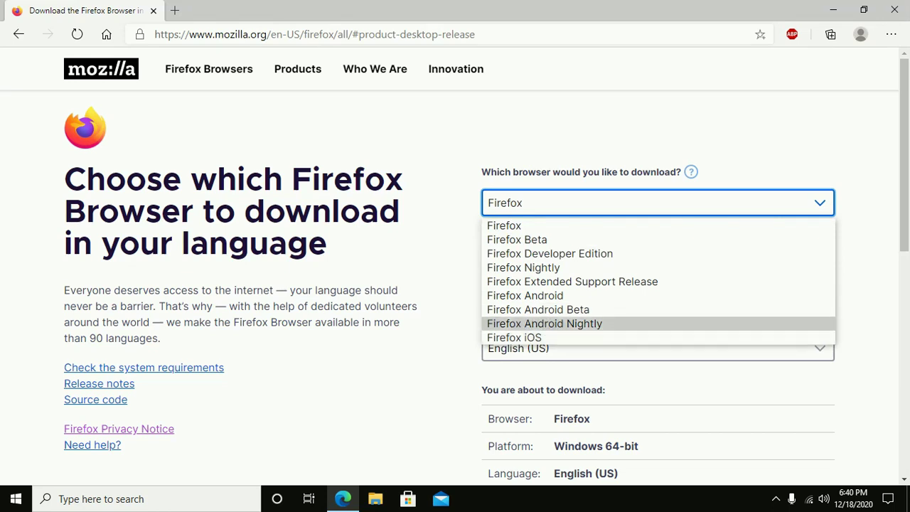
key("Up")
key("Up")
key("Up")
key("Up")
key("Up")
key("Up")
key("Up")
key("Down")
key("Down")
key("Down")
key("Down")
key("Down")
key("Down")
key("Down")
key("Down")
key("Up")
key("Up")
key("Up")
key("Up")
key("Up")
key("Up")
key("Up")
key("Up")
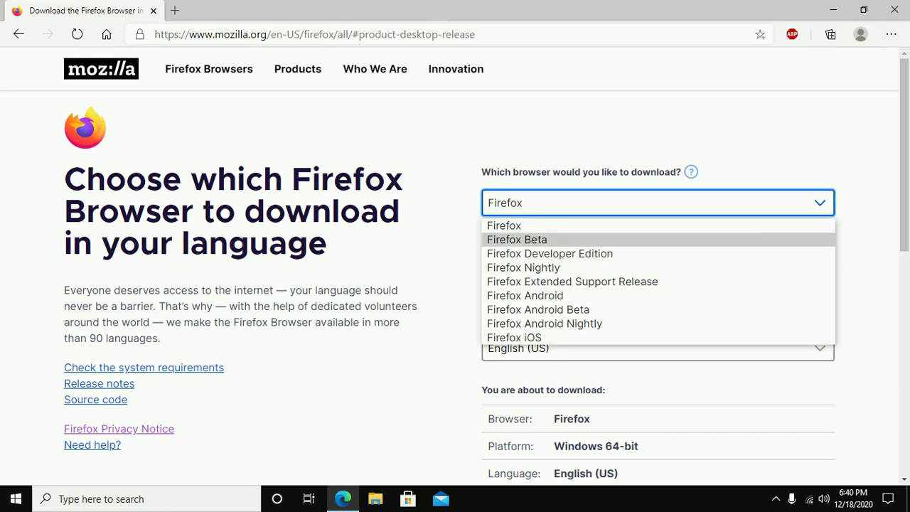
key("Return")
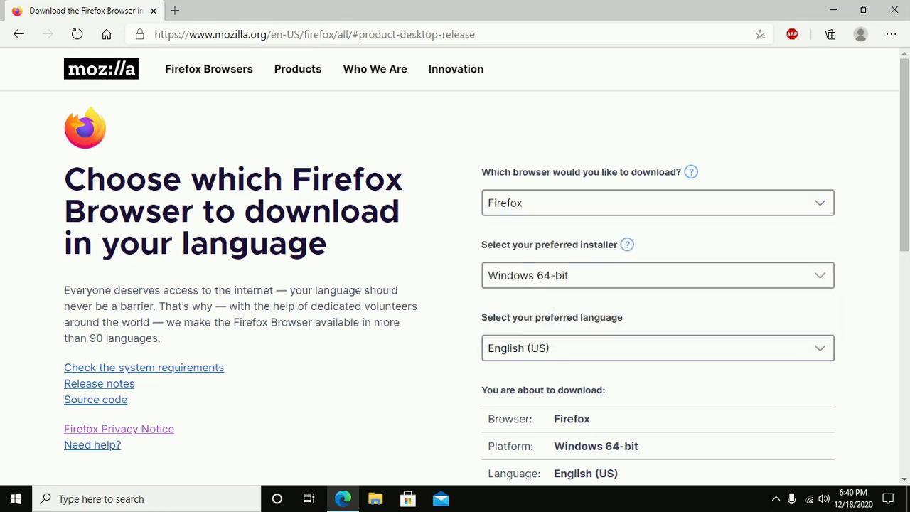
- Examine the preferred installer choices for the Windows, macOS and Linux platforms
scroll(455, 285, "down", 1)
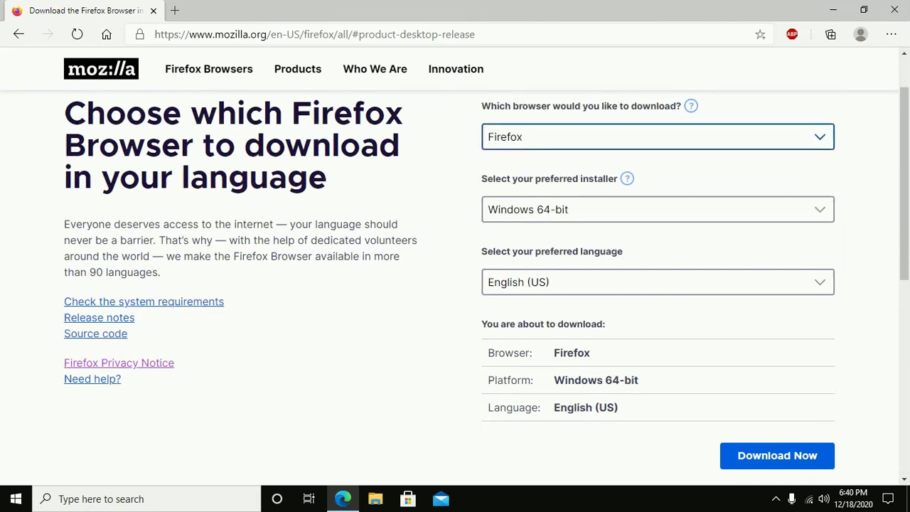
key("Tab")
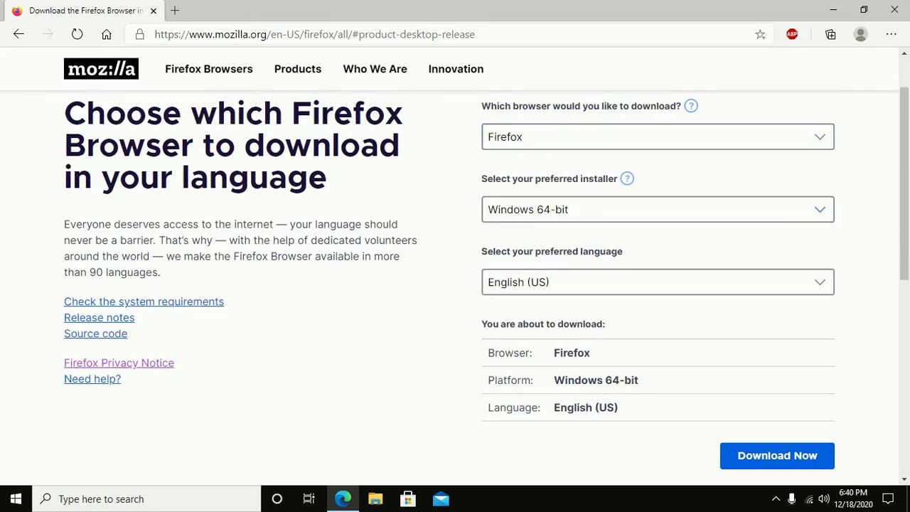
key("alt+Down")
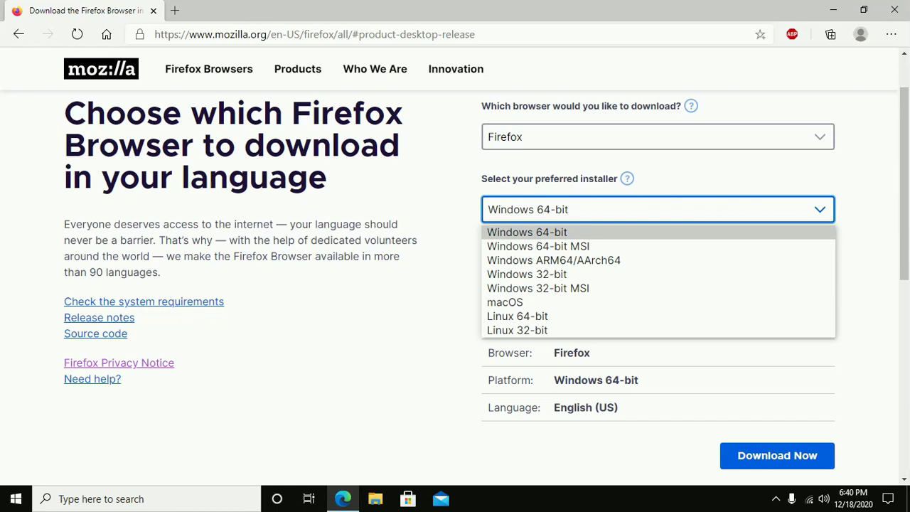
key("Down")
key("Down")
key("Down")
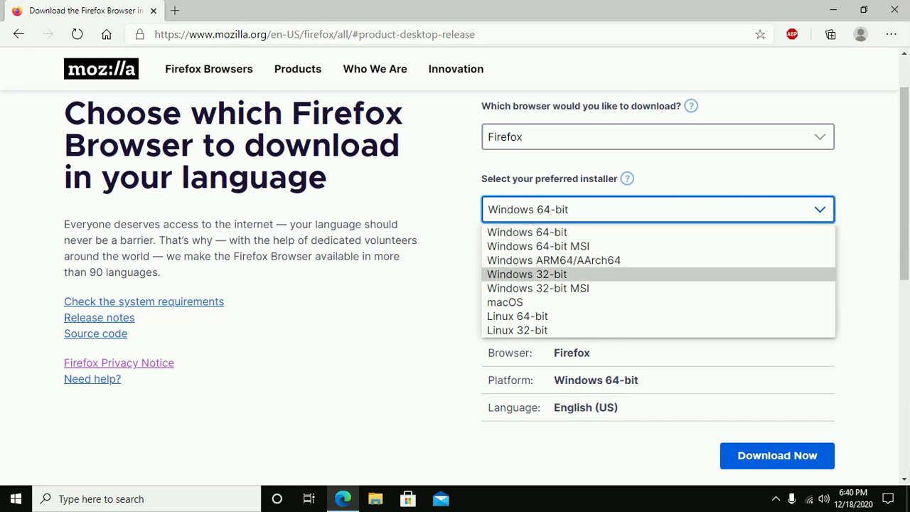
key("Escape")
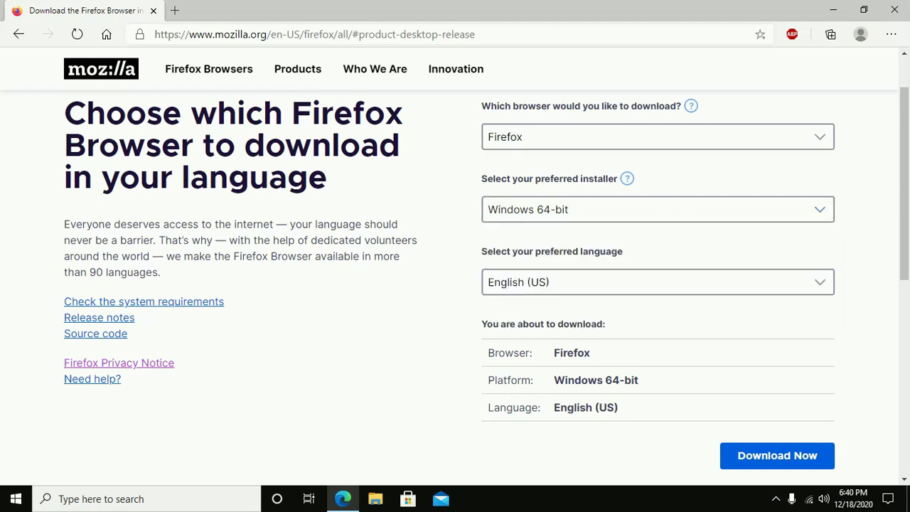
- Examine the languages offered for the Firefox installer, looking up Bengali in the choices
scroll(455, 285, "down", 1)
key("Tab")
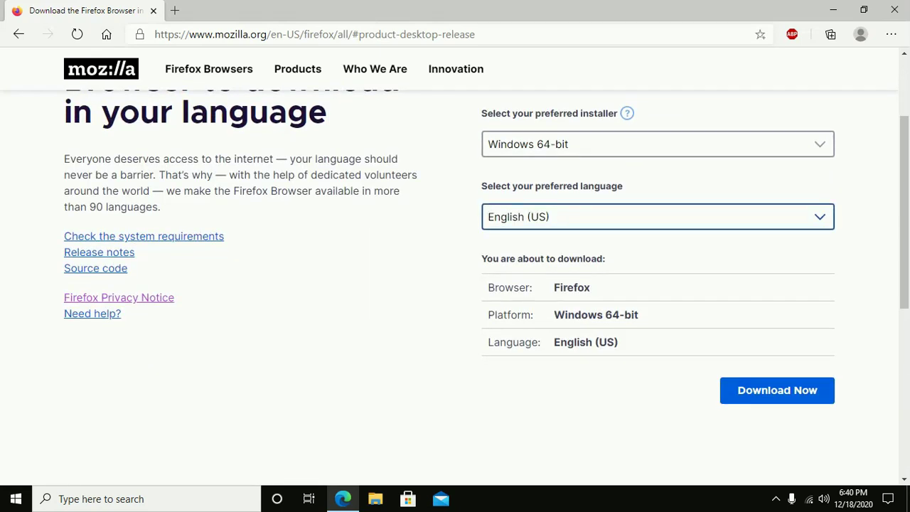
key("alt+Down")
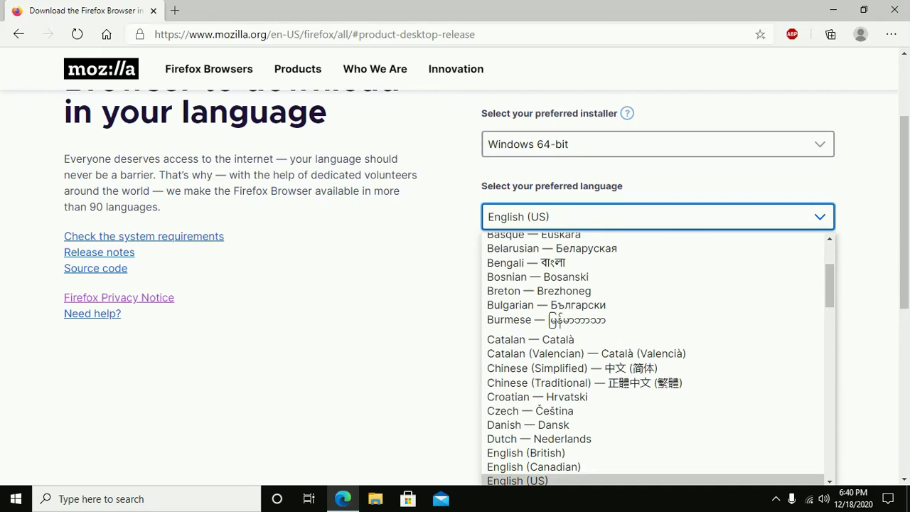
type("ben")
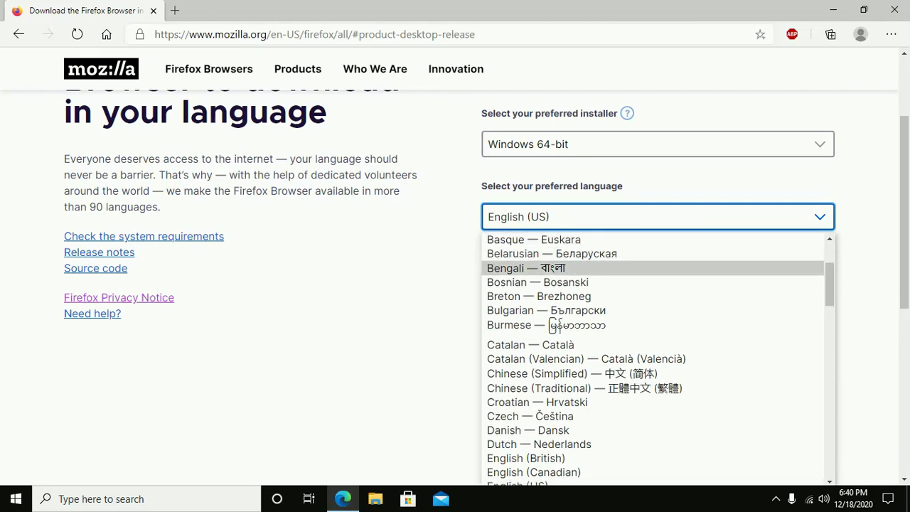
key("Up")
key("Up")
key("Escape")
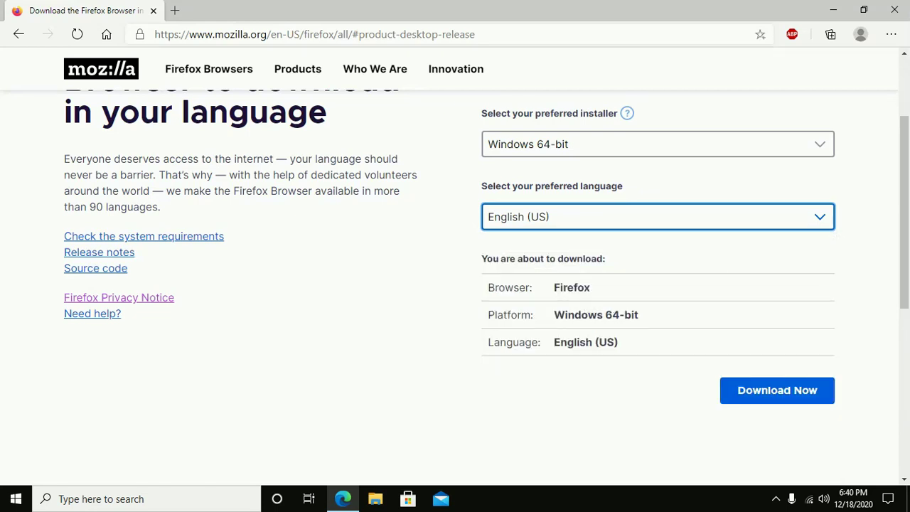
- Download the Firefox installer for Windows 64-bit in English (US)
key("Down")
key("Tab")
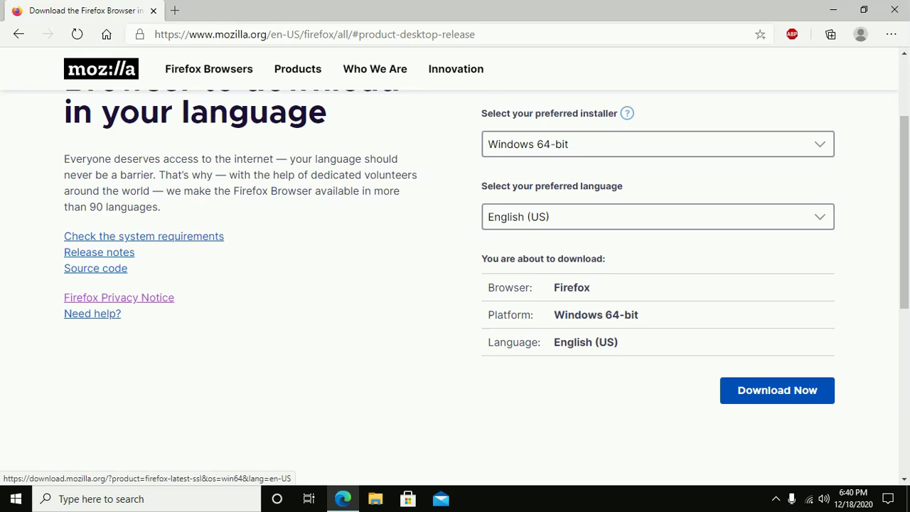
key("Return")
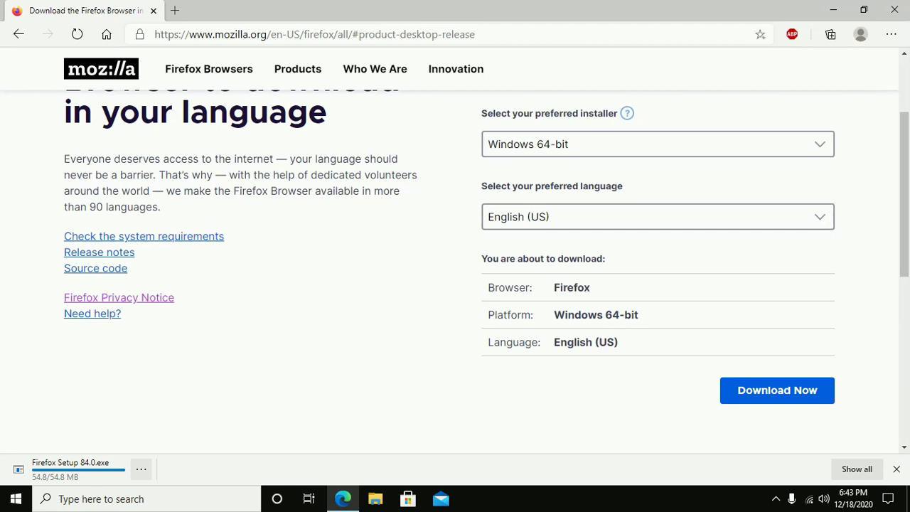
- Show the downloaded Firefox Setup 84.0.exe in its folder and select the file
left_click(141, 470)
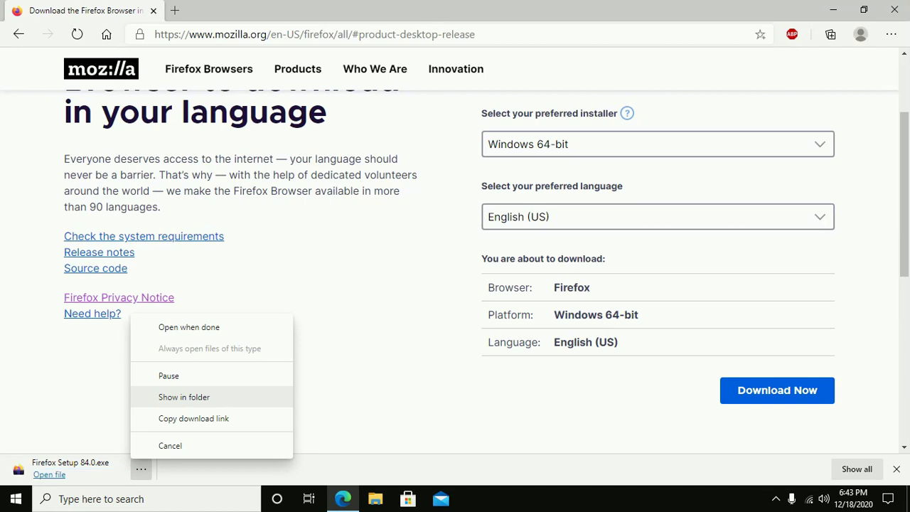
left_click(184, 396)
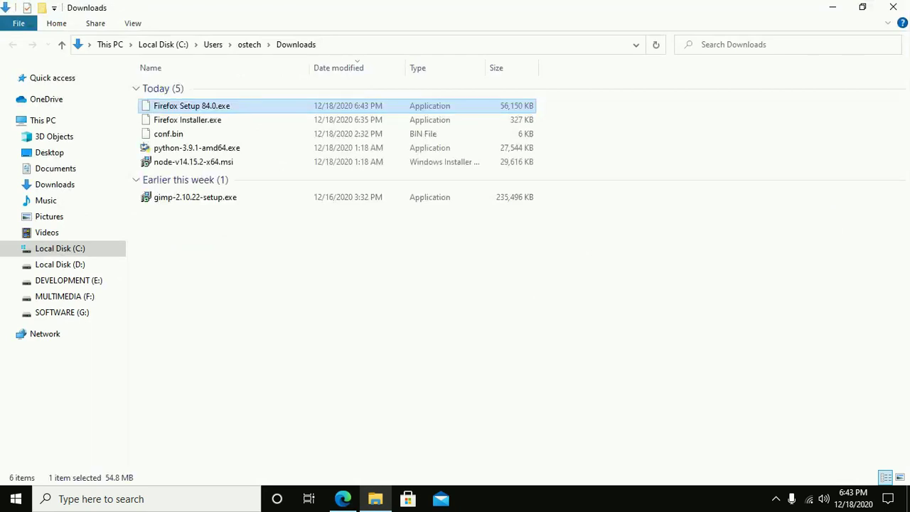
left_click(427, 285)
left_click(192, 106)
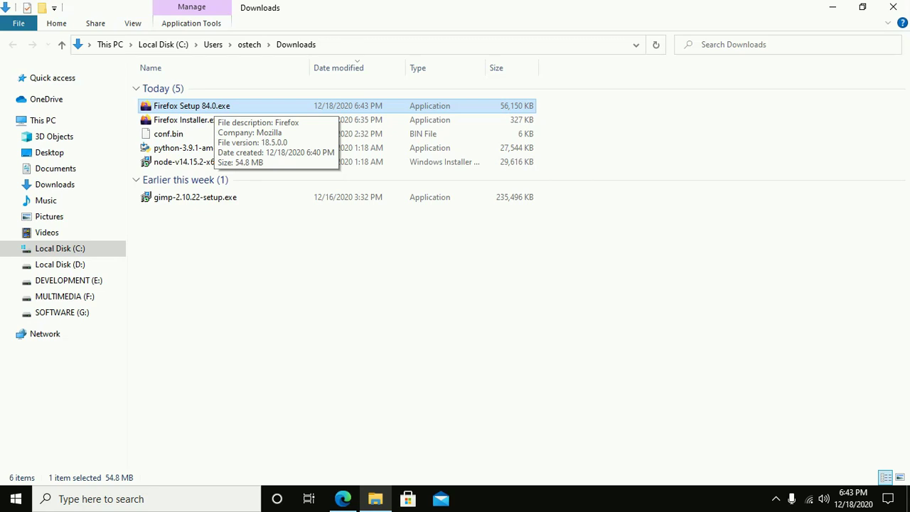
- Run Firefox Setup 84.0.exe and minimize the Downloads folder and browser windows
double_click(214, 106)
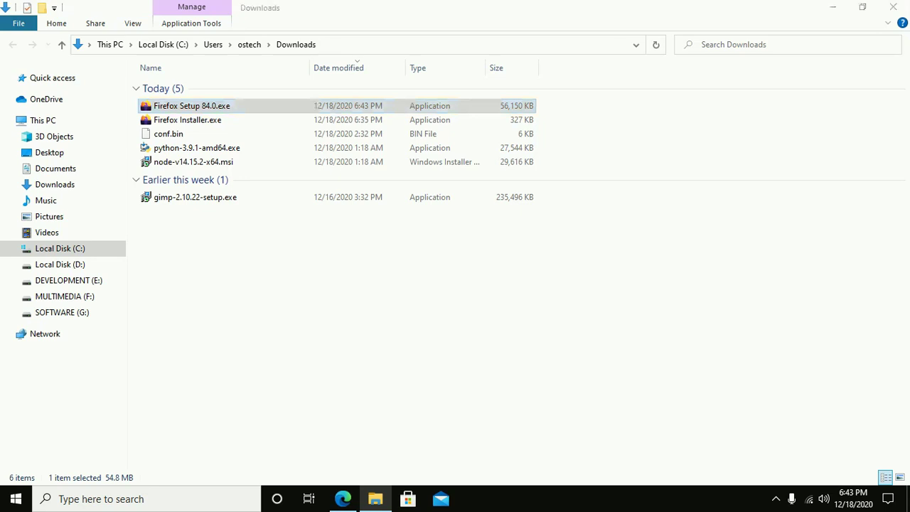
left_click(833, 7)
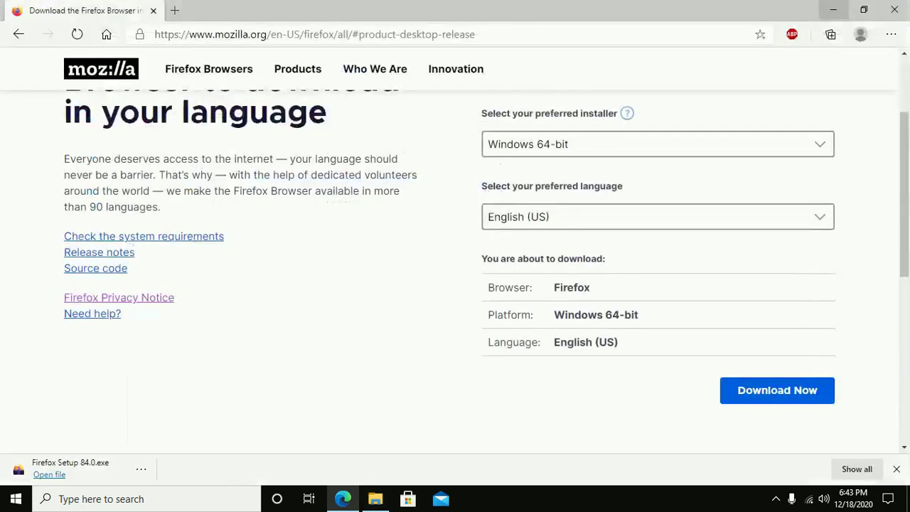
left_click(833, 10)
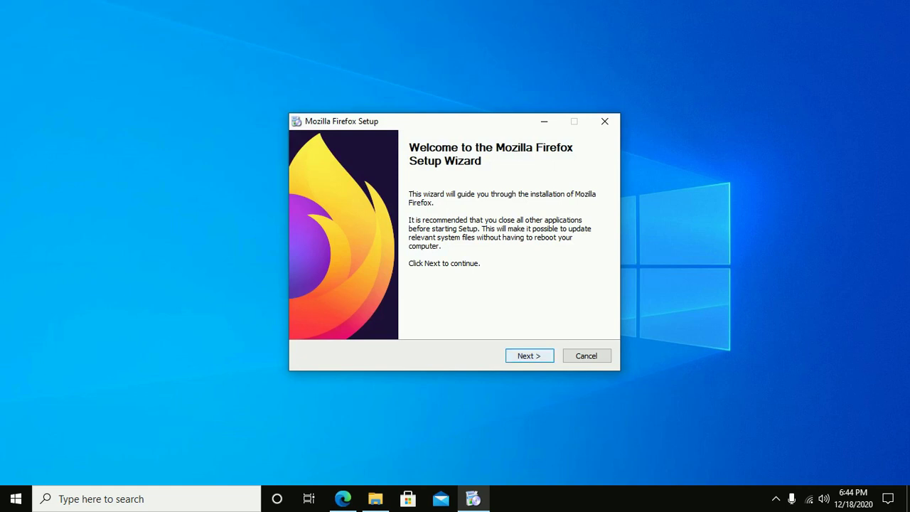
- Proceed past the setup wizard's welcome page and choose the Standard setup type
key("Return")
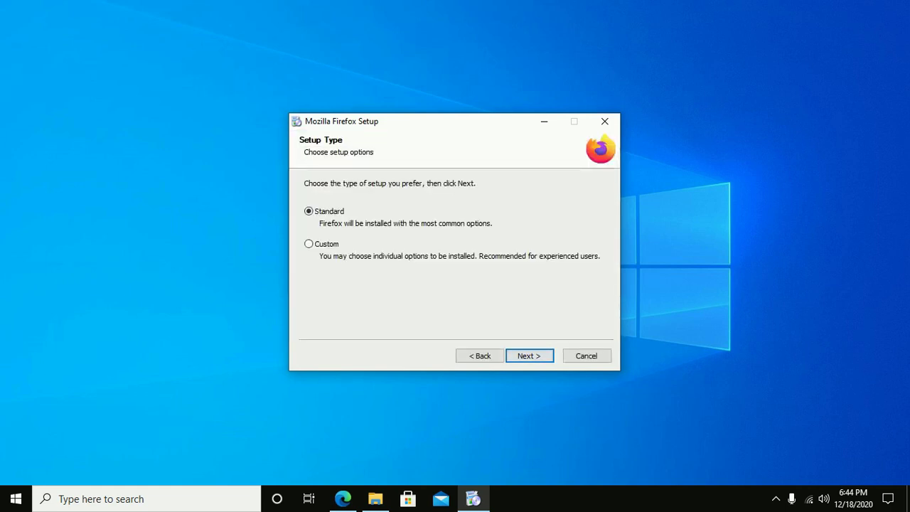
left_click_drag(412, 122, 355, 86)
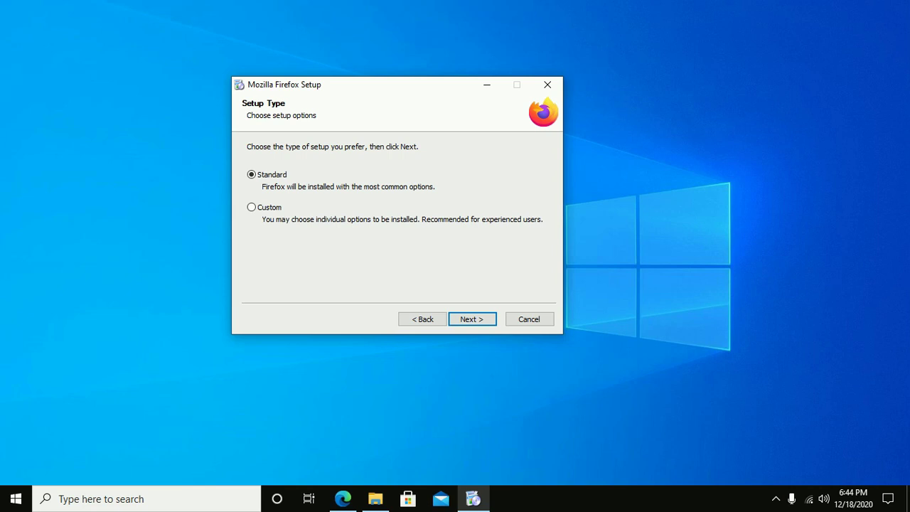
left_click(251, 207)
left_click(251, 175)
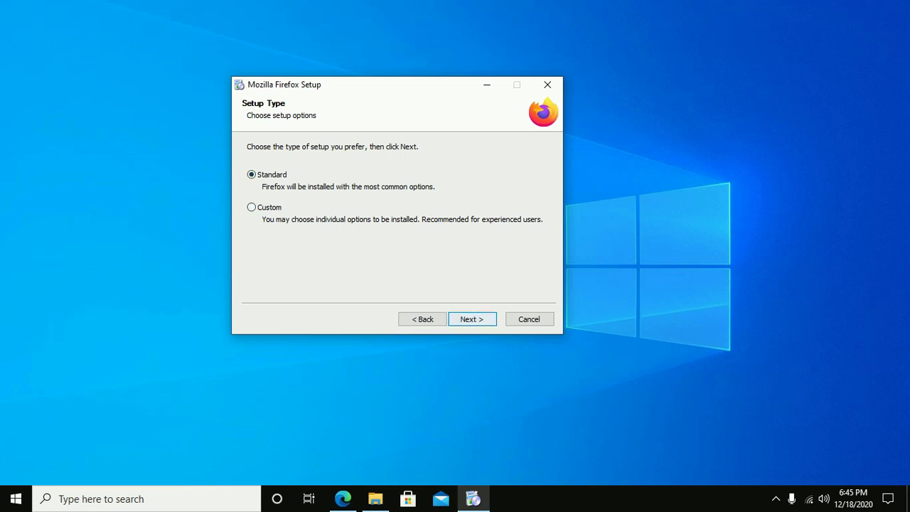
- Install Firefox to C:\Program Files\Mozilla Firefox and finish the wizard with Launch Firefox now enabled
key("Return")
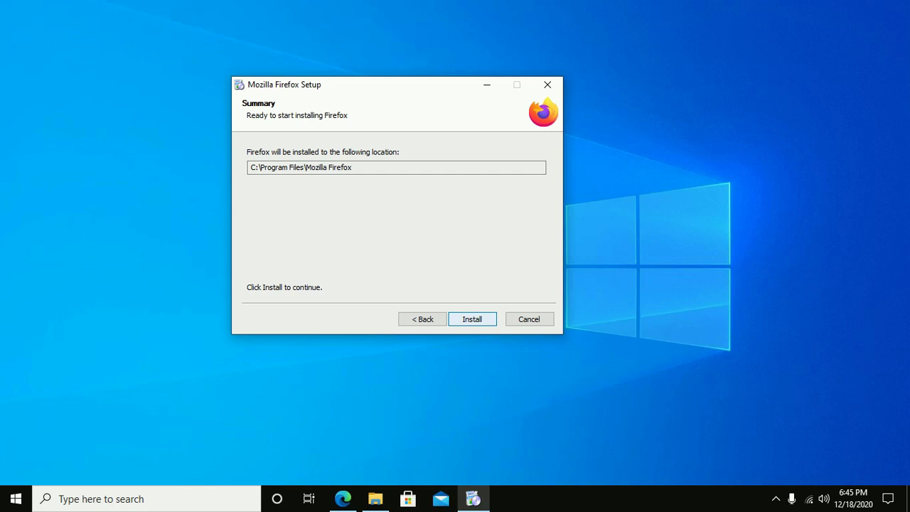
key("Return")
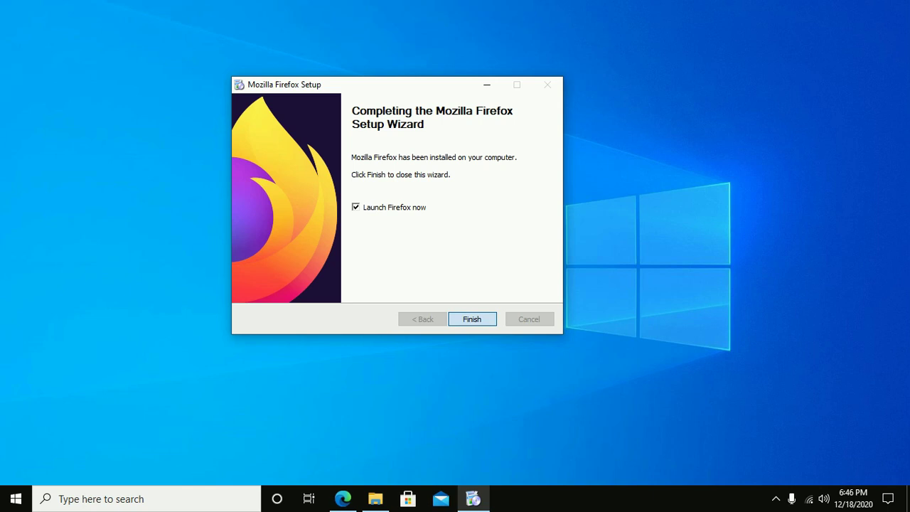
key("Return")
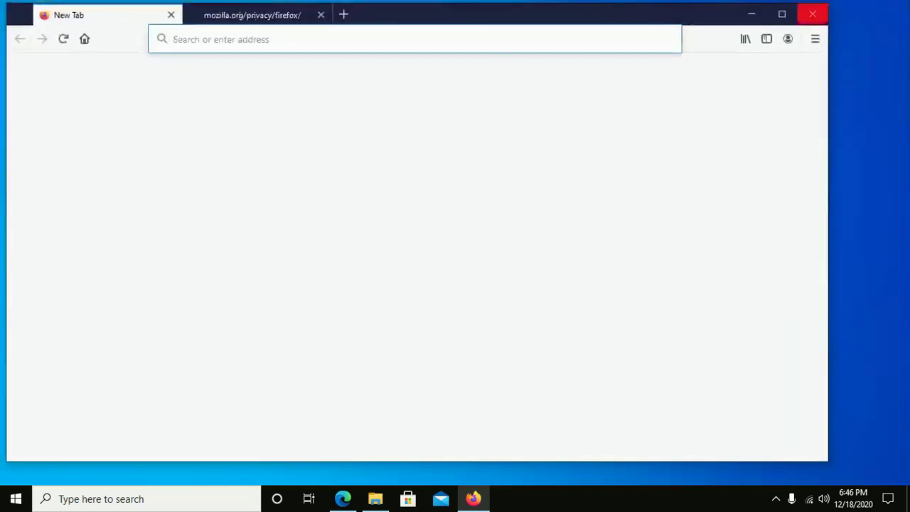
- Shrink and reposition the Firefox window, then start the welcome setup, declining to make Firefox the default browser or import data
left_click_drag(829, 242, 721, 242)
left_click_drag(498, 15, 525, 23)
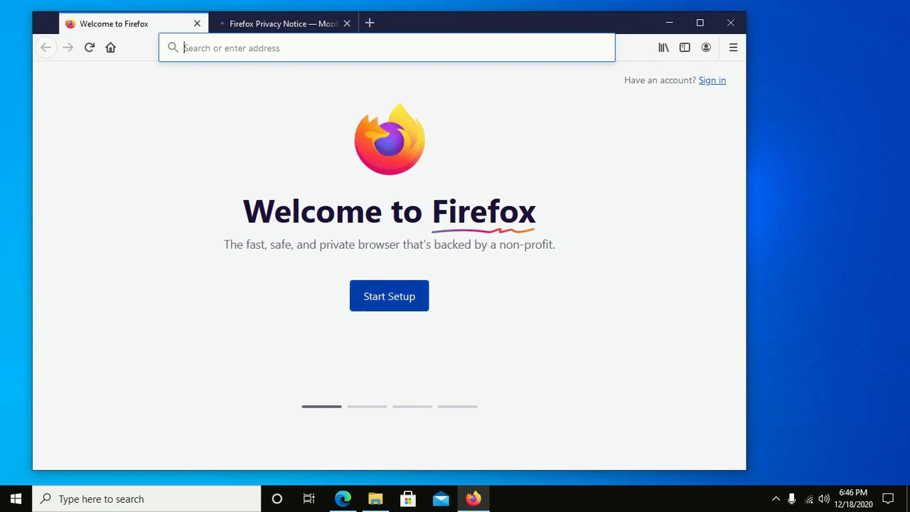
left_click(389, 296)
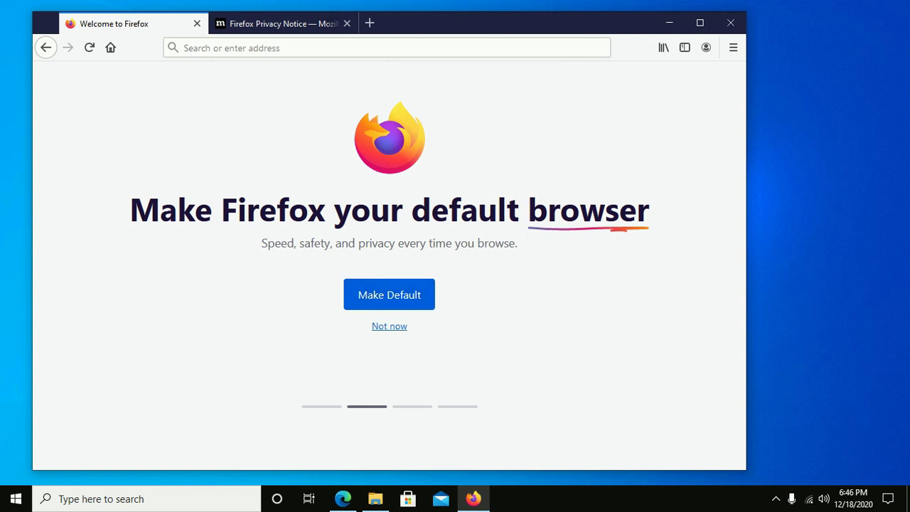
left_click(390, 327)
scroll(384, 266, "down", 2)
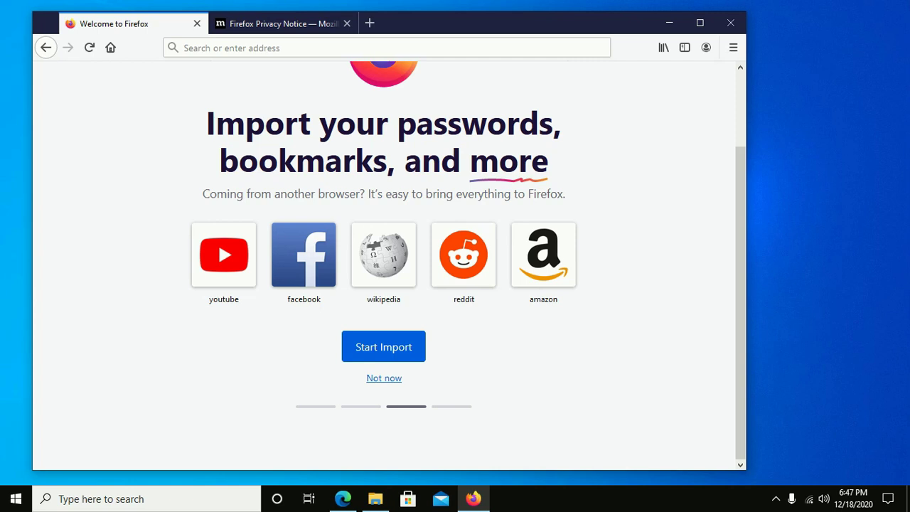
left_click(384, 379)
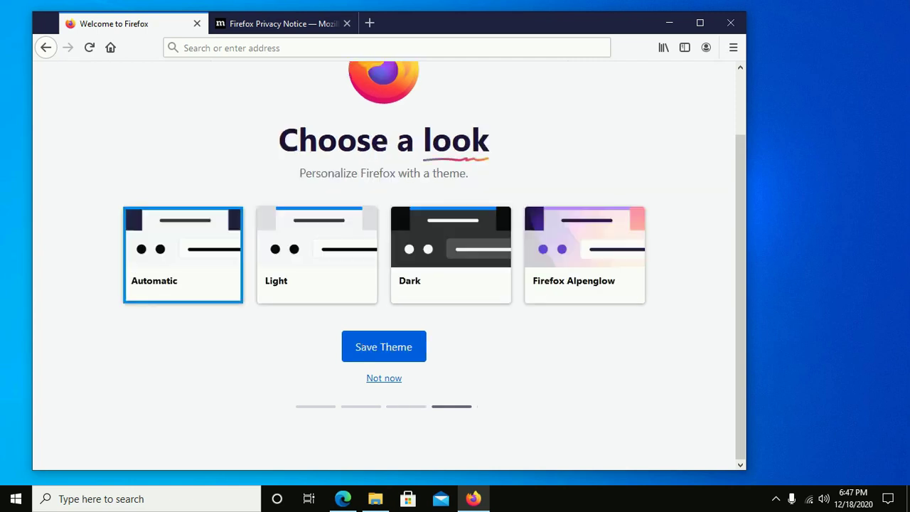
- Maximize the Firefox window and preview the Light, Dark and Firefox Alpenglow themes, ending with Dark selected
left_click(700, 23)
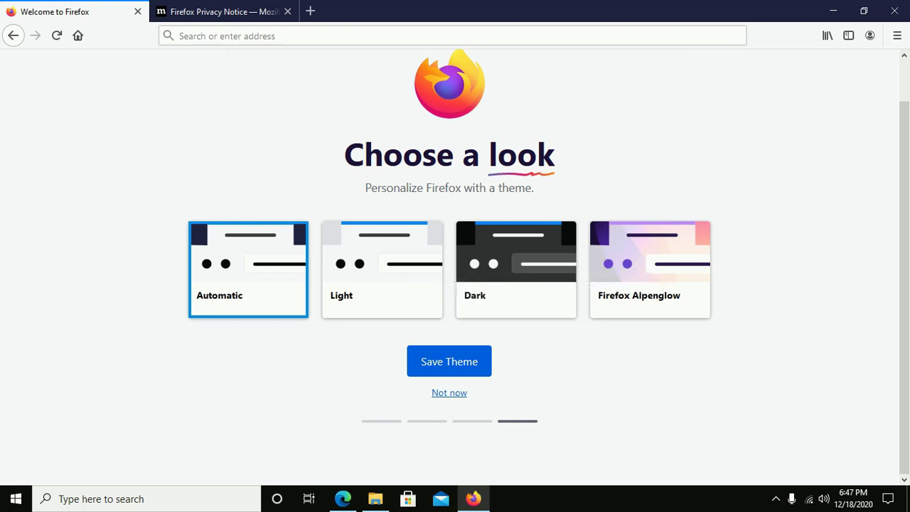
left_click(377, 268)
left_click(516, 270)
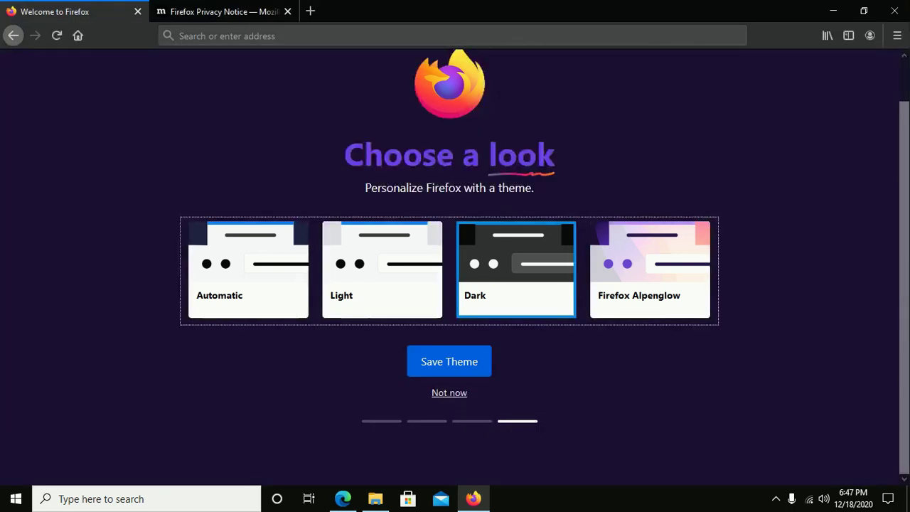
left_click(651, 270)
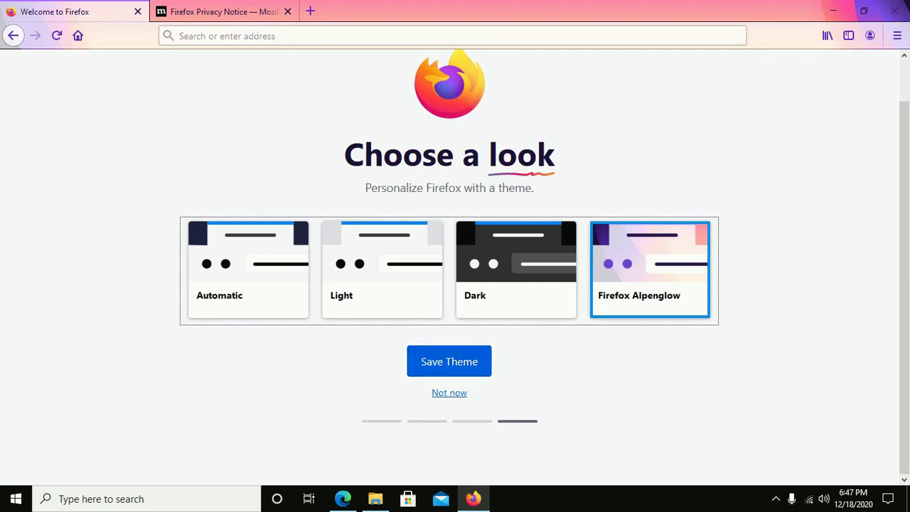
key("Left")
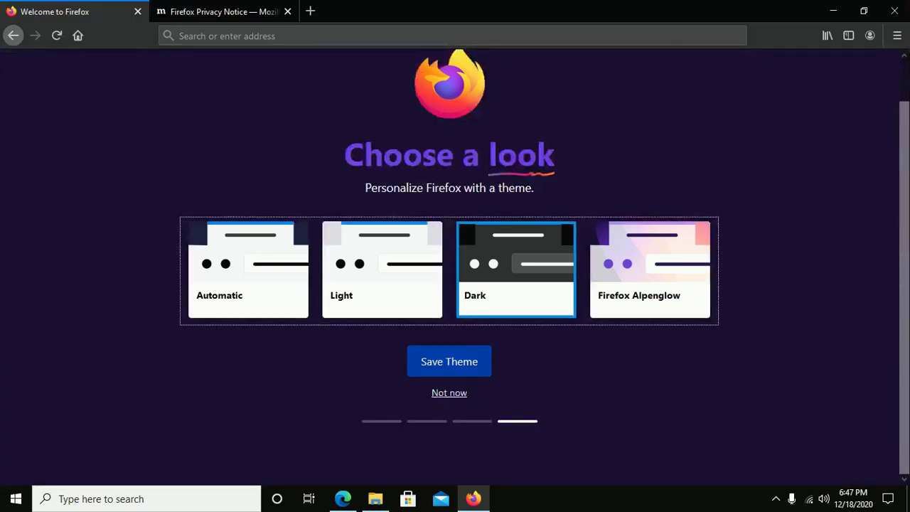